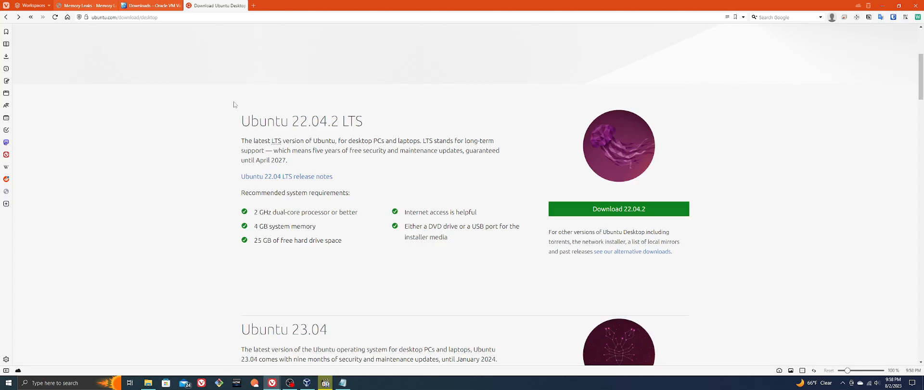
Review the VirtualBox downloads page and the Ubuntu 22.04.2 LTS entry on the Ubuntu desktop download page
{"action": "left_click", "coordinate": [153, 6]}
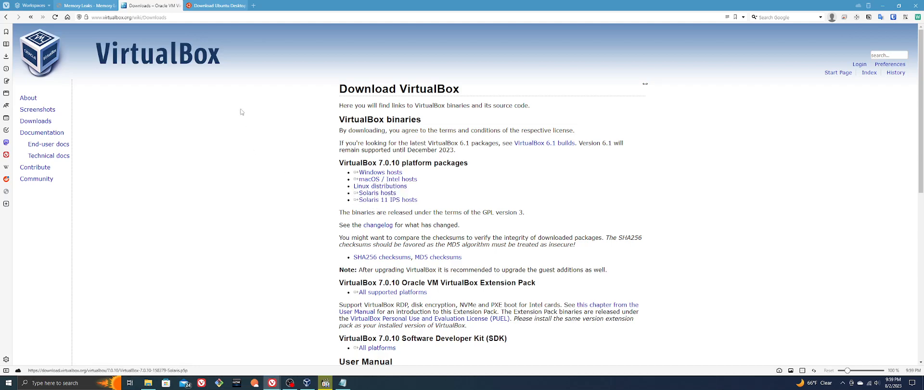
{"action": "left_click", "coordinate": [224, 4]}
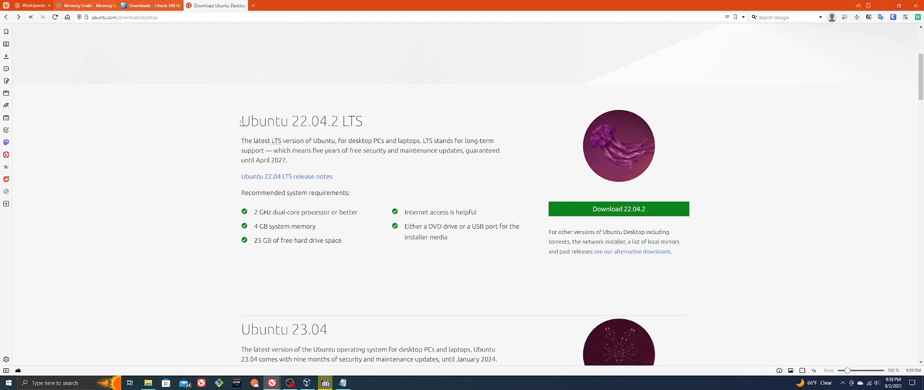
{"action": "left_click_drag", "start_coordinate": [242, 120], "coordinate": [367, 123]}
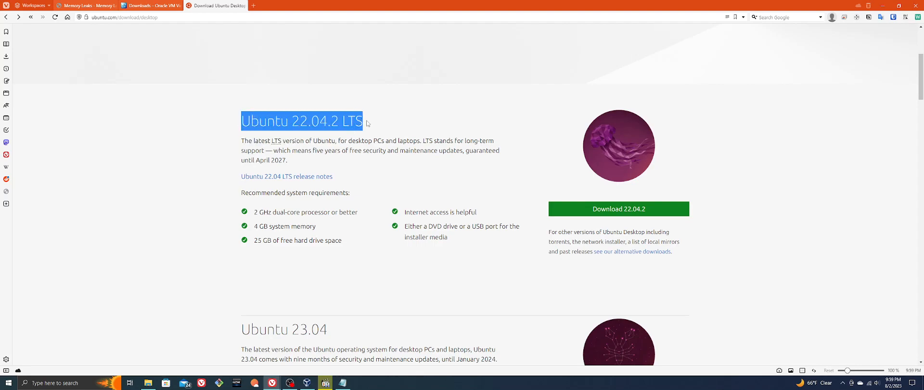
{"action": "left_click", "coordinate": [362, 123]}
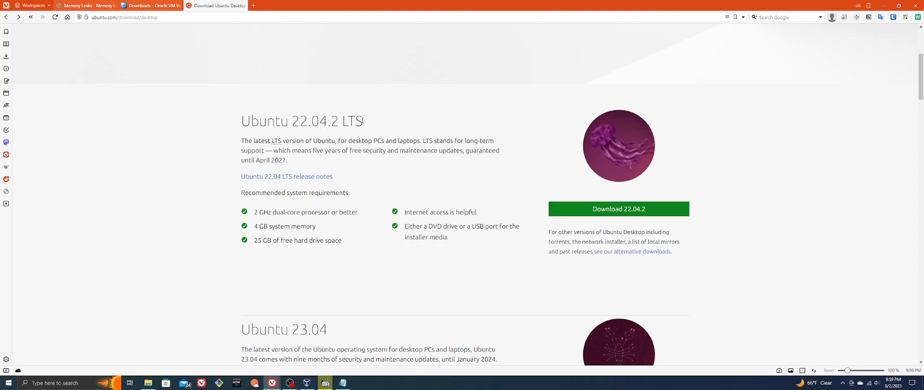
{"action": "left_click_drag", "start_coordinate": [242, 120], "coordinate": [362, 126]}
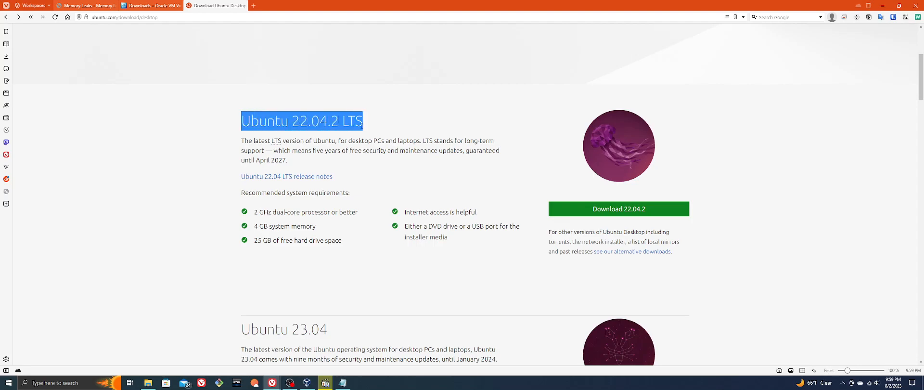
{"action": "left_click", "coordinate": [358, 129]}
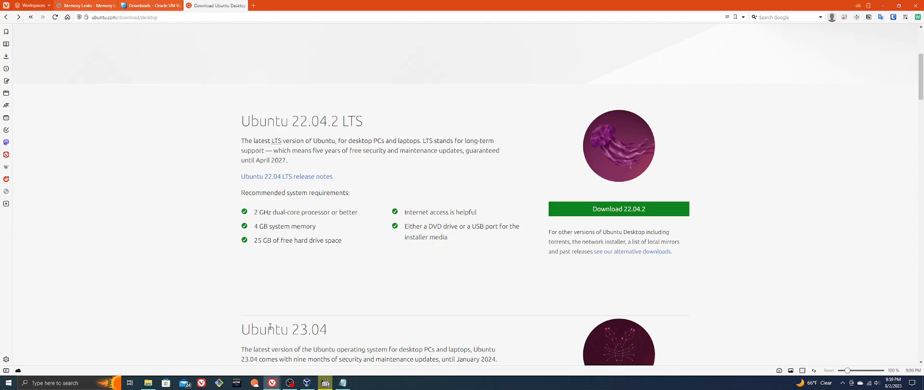
Switch to VirtualBox Manager and define a new virtual machine named MemLeaks Ubuntu 22 in the folder L:\VMs
{"action": "left_click", "coordinate": [308, 386]}
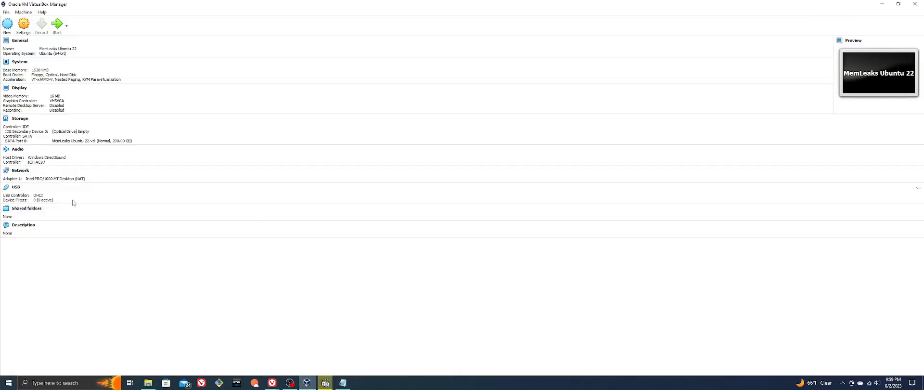
{"action": "left_click", "coordinate": [7, 24]}
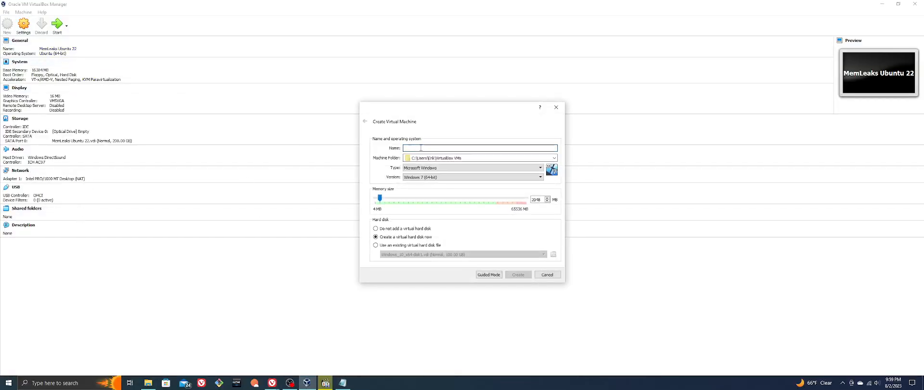
{"action": "type", "text": "MemLeaks Ubuntu 22"}
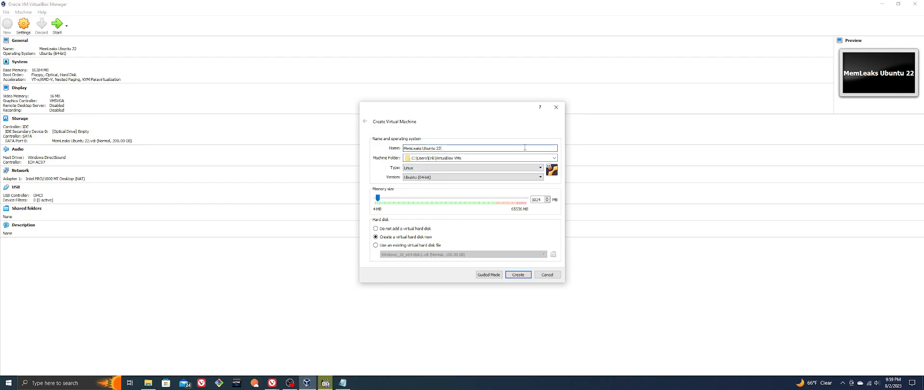
{"action": "key", "text": "Tab"}
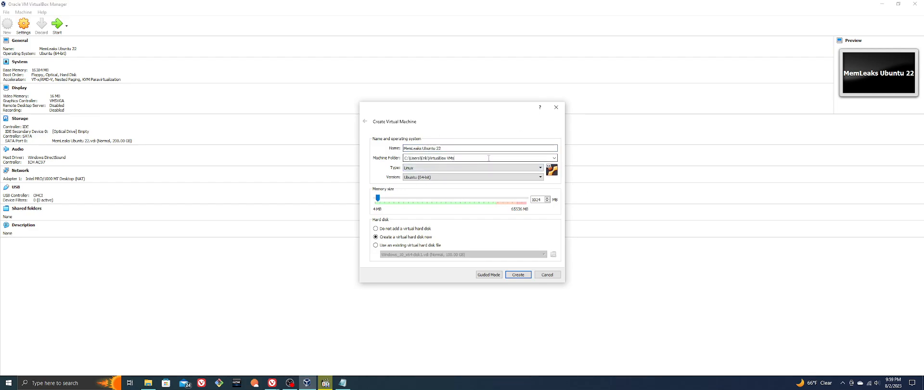
{"action": "type", "text": "L:\\"}
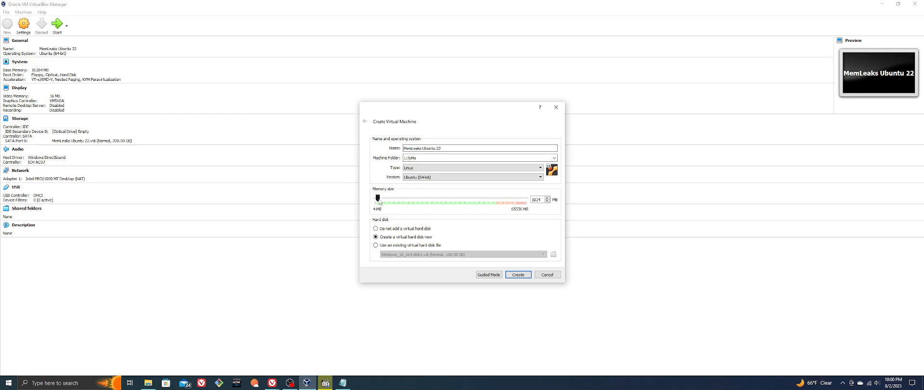
Try to create the virtual machine with 16384 MB of memory under its current name
{"action": "left_click_drag", "start_coordinate": [379, 199], "coordinate": [415, 208]}
{"action": "left_click", "coordinate": [517, 276]}
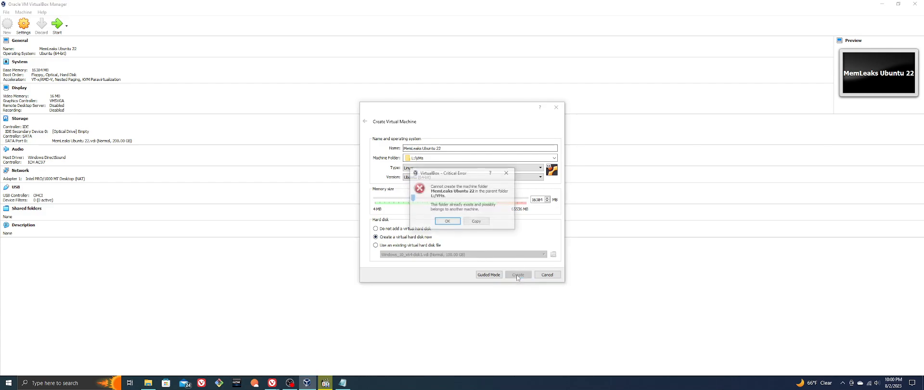
{"action": "left_click", "coordinate": [447, 222]}
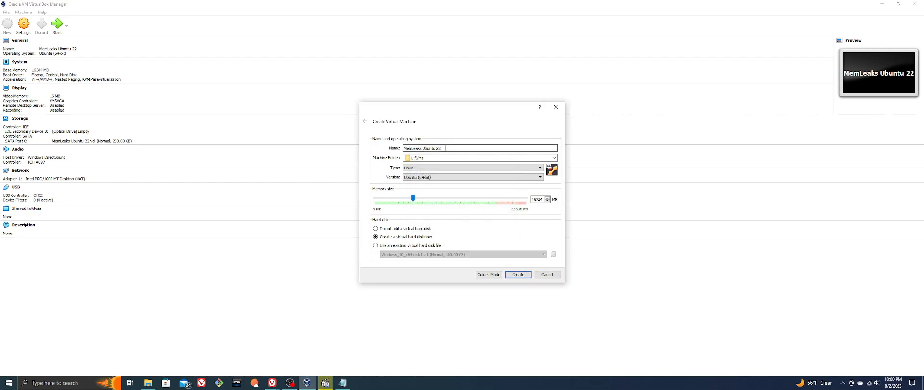
Rename the machine MemLeaks Ubuntu 22 LTS, set its memory to 16384 MB and proceed to creating its virtual hard disk
{"action": "left_click", "coordinate": [445, 147]}
{"action": "type", "text": "LTS"}
{"action": "left_click_drag", "start_coordinate": [378, 199], "coordinate": [413, 204]}
{"action": "left_click", "coordinate": [519, 274]}
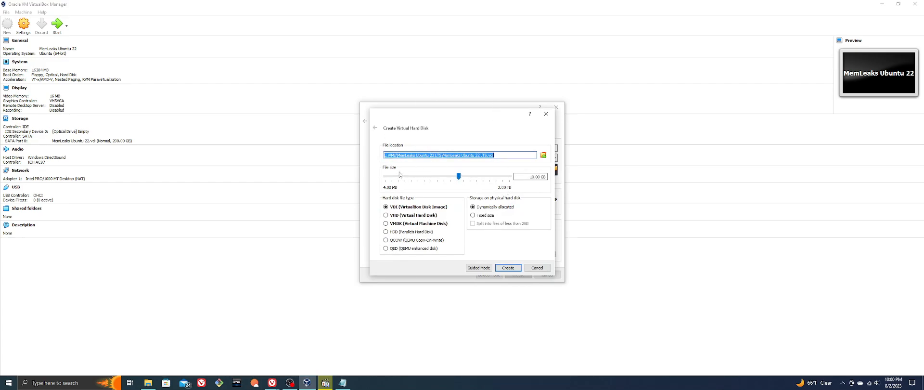
Create a dynamically allocated VDI virtual hard disk of 200 GB for the machine
{"action": "left_click", "coordinate": [459, 178]}
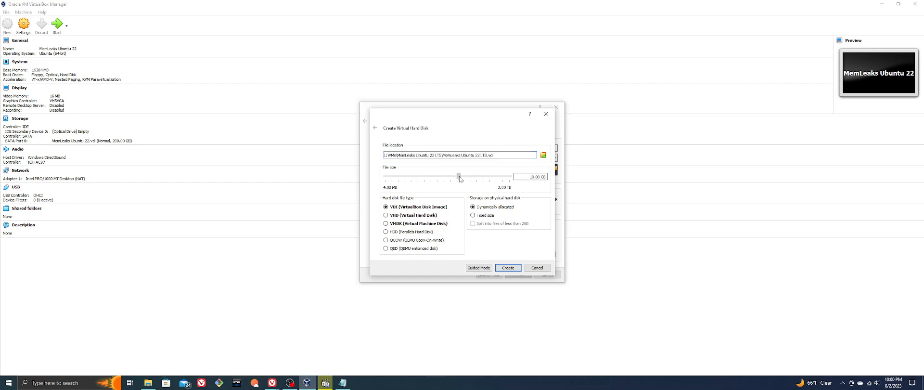
{"action": "left_click_drag", "start_coordinate": [460, 178], "coordinate": [551, 178]}
{"action": "type", "text": "200"}
{"action": "left_click", "coordinate": [508, 268]}
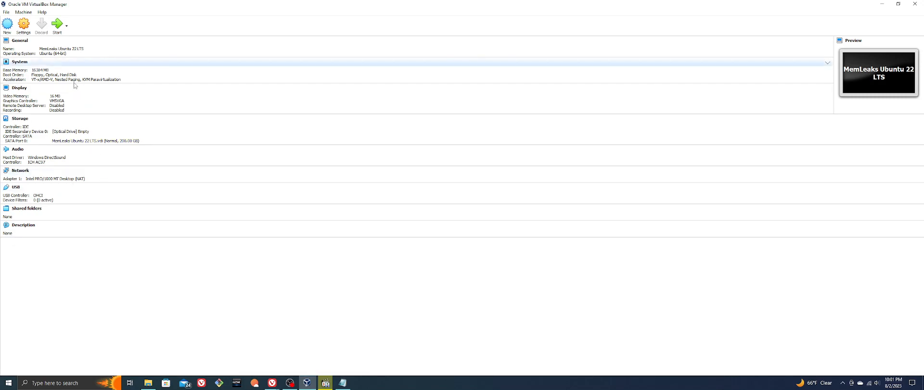
Set the shared clipboard and drag-and-drop to Bidirectional in the new machine's settings
{"action": "left_click", "coordinate": [26, 28]}
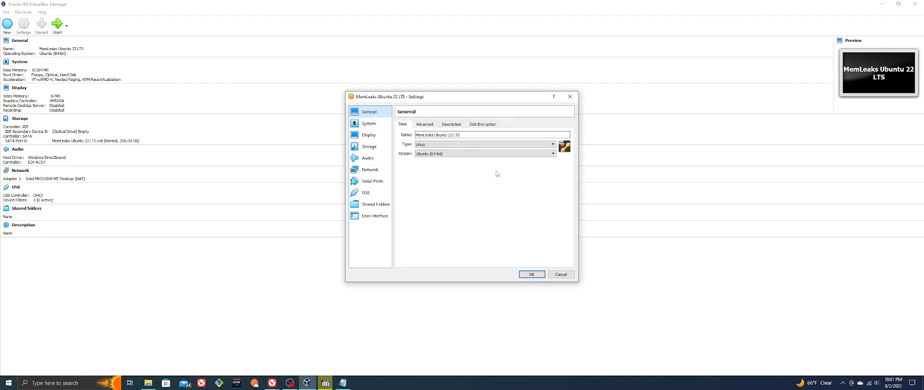
{"action": "left_click", "coordinate": [423, 125]}
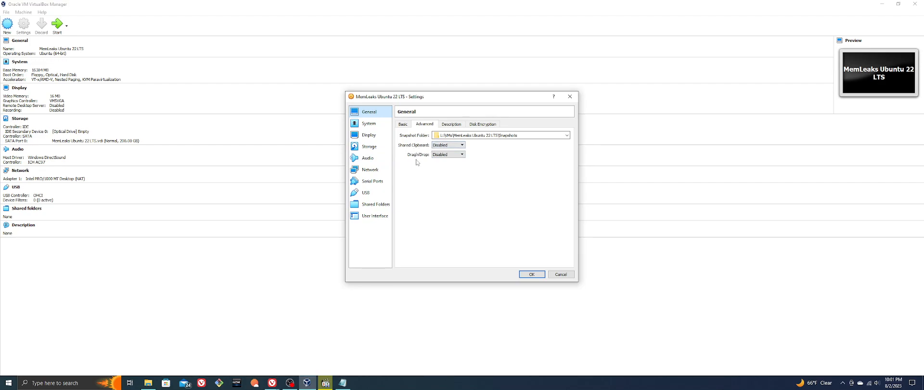
{"action": "left_click", "coordinate": [448, 145]}
{"action": "left_click", "coordinate": [449, 166]}
{"action": "left_click", "coordinate": [447, 154]}
{"action": "left_click", "coordinate": [450, 176]}
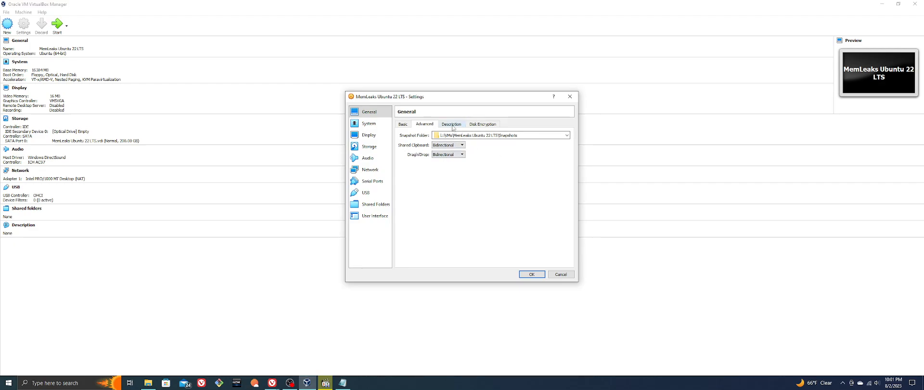
Assign 4 processors to the virtual machine and set its video memory to 32 MB
{"action": "left_click", "coordinate": [376, 126]}
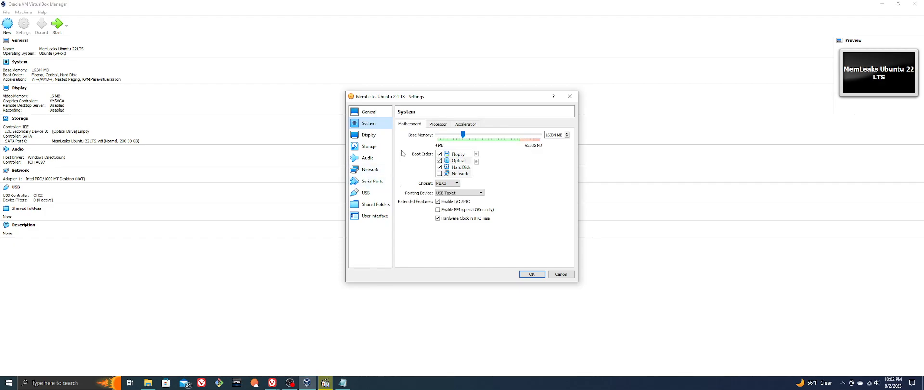
{"action": "left_click", "coordinate": [437, 124]}
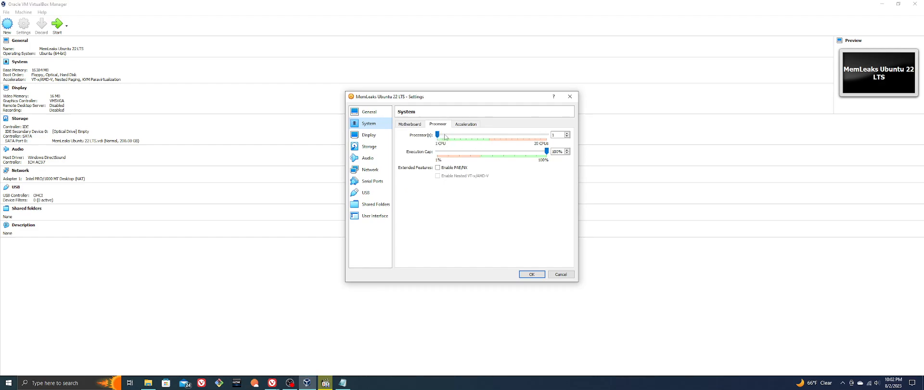
{"action": "left_click_drag", "start_coordinate": [437, 135], "coordinate": [453, 141]}
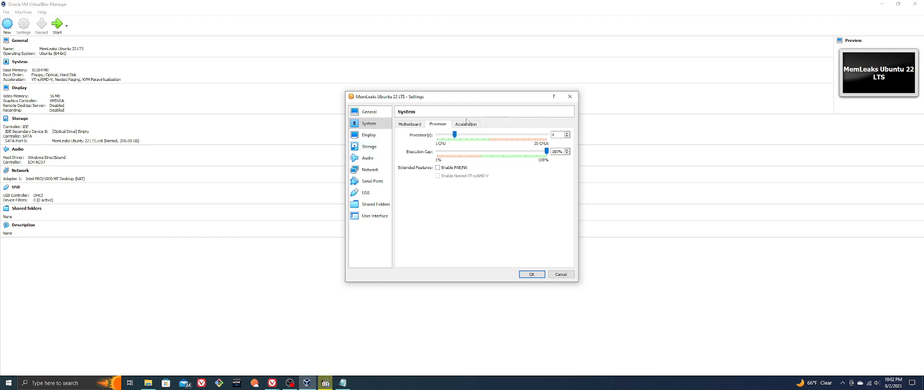
{"action": "left_click", "coordinate": [467, 123]}
{"action": "left_click", "coordinate": [366, 135]}
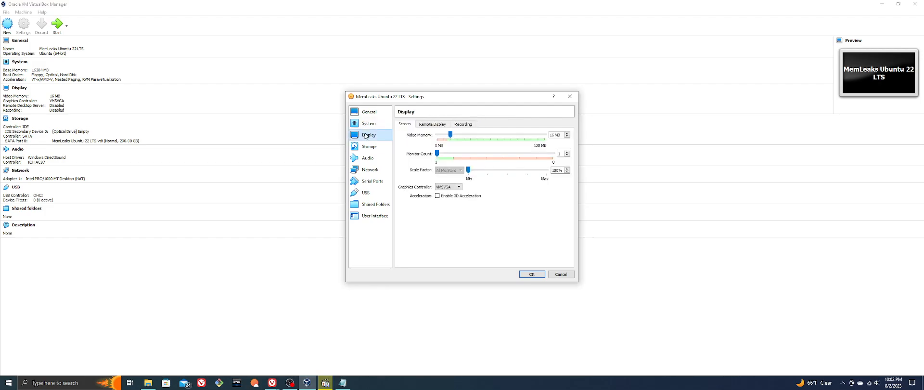
{"action": "left_click_drag", "start_coordinate": [450, 132], "coordinate": [463, 137]}
Attach ubuntu-22.04.2-desktop-amd64.iso to the empty optical drive on the IDE controller
{"action": "left_click", "coordinate": [380, 149]}
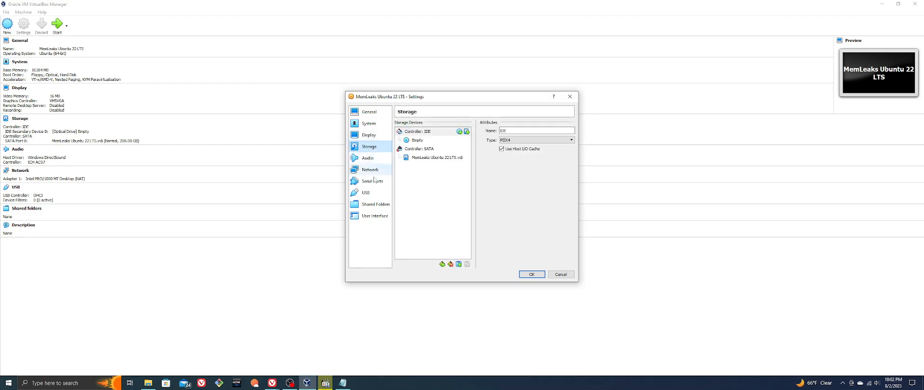
{"action": "left_click", "coordinate": [417, 141]}
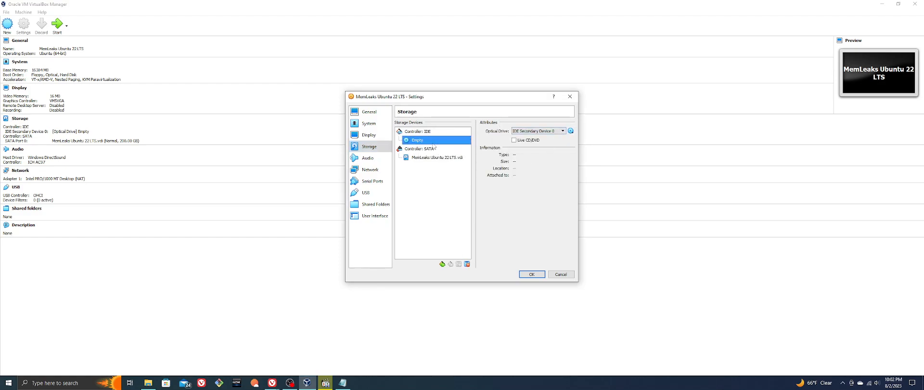
{"action": "left_click", "coordinate": [571, 131]}
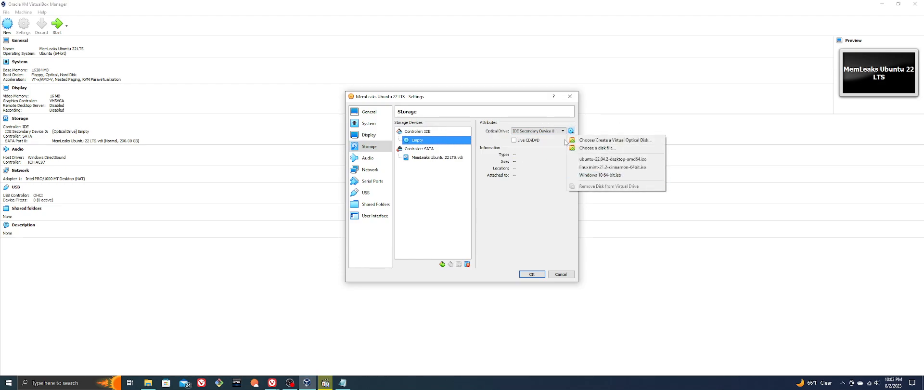
{"action": "left_click", "coordinate": [602, 160]}
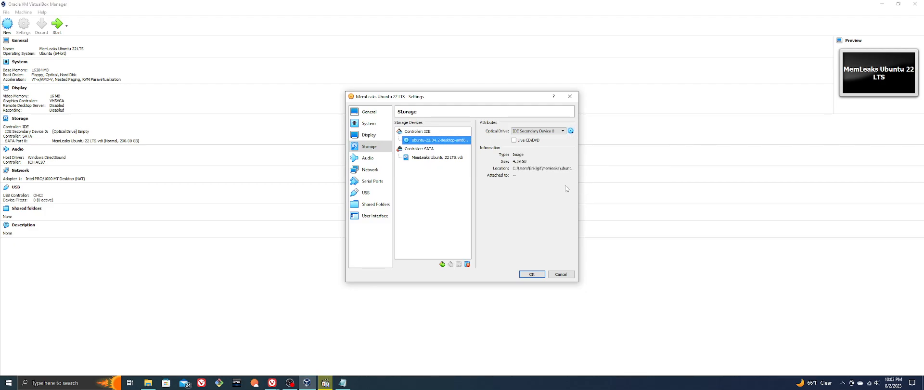
Review the audio and network options, keep Adapter 1 attached to NAT, and save the machine's settings
{"action": "left_click", "coordinate": [383, 161]}
{"action": "left_click", "coordinate": [371, 172]}
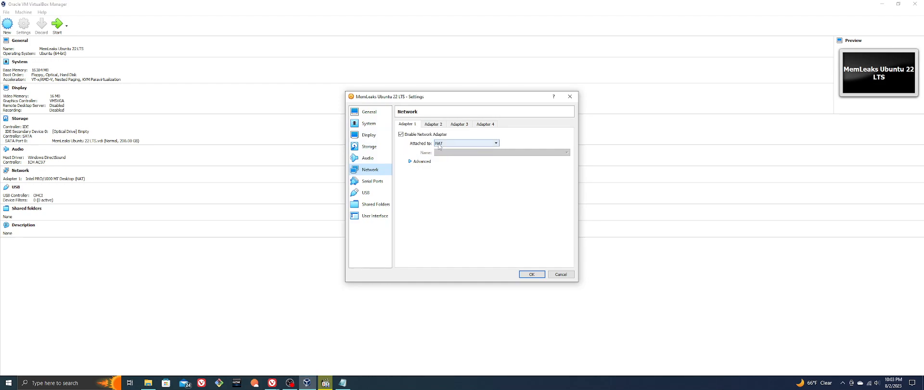
{"action": "left_click", "coordinate": [459, 143]}
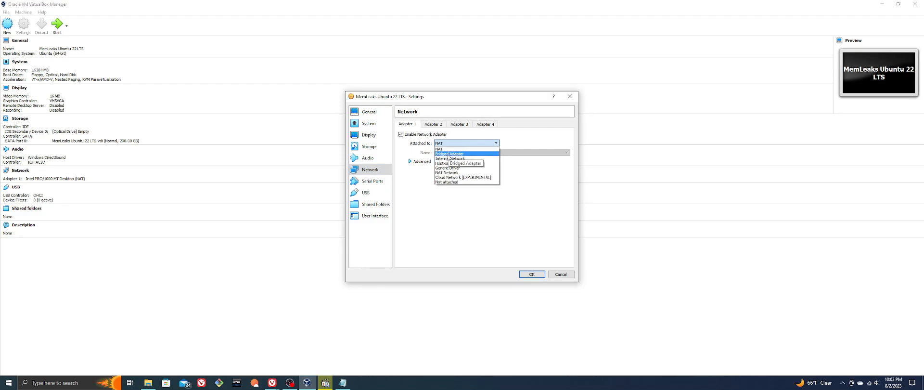
{"action": "left_click", "coordinate": [527, 145]}
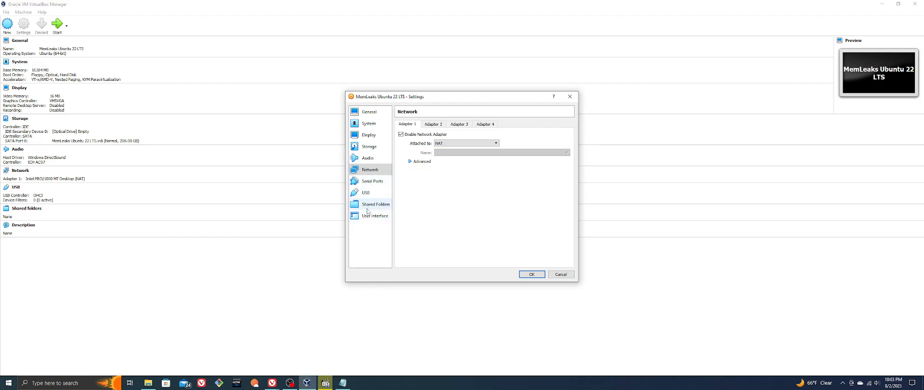
{"action": "left_click", "coordinate": [532, 274]}
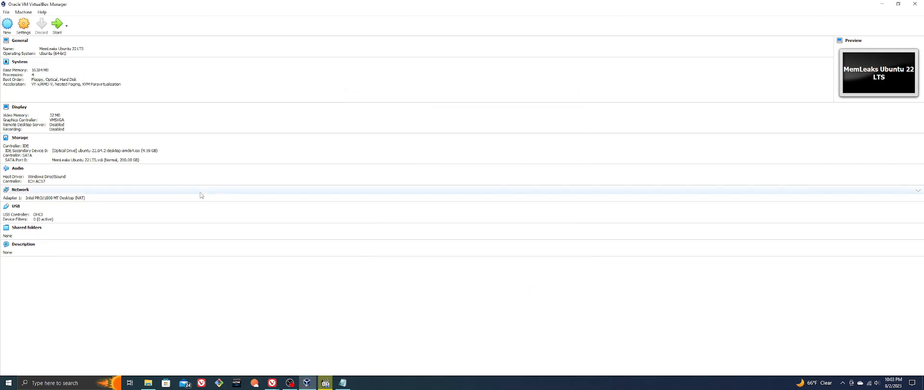
Start the MemLeaks Ubuntu 22 LTS machine, let it capture the input, and boot the Try or Install Ubuntu entry
{"action": "left_click", "coordinate": [57, 24]}
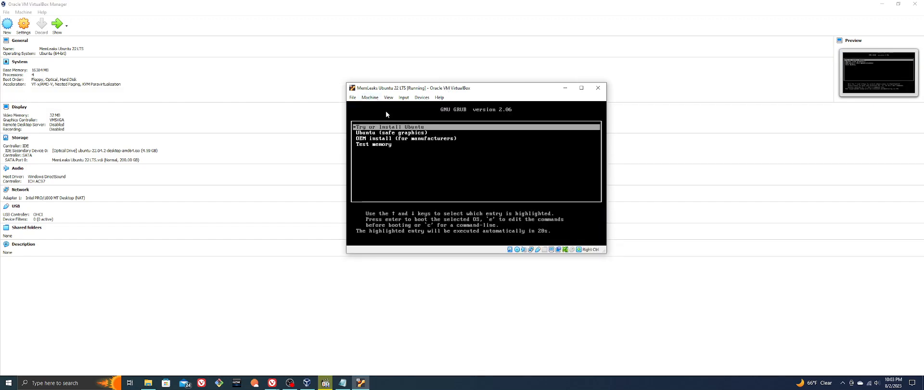
{"action": "left_click", "coordinate": [426, 129]}
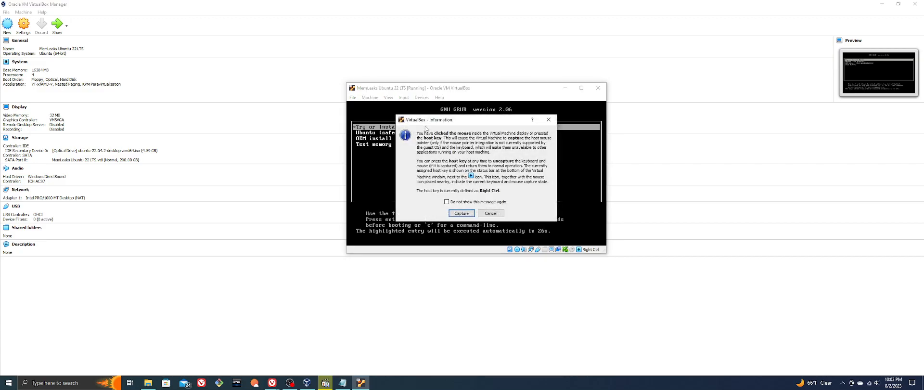
{"action": "left_click", "coordinate": [462, 212]}
{"action": "key", "text": "Return"}
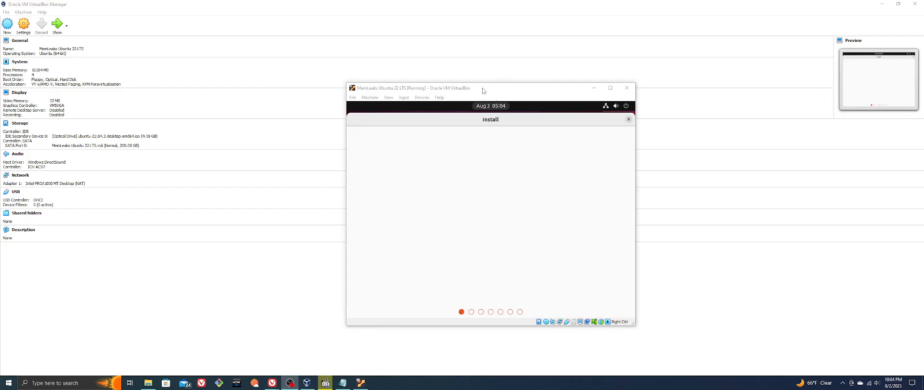
Maximize the virtual machine window, choose to install Ubuntu in English, and accept the English (US) keyboard layout
{"action": "double_click", "coordinate": [482, 88]}
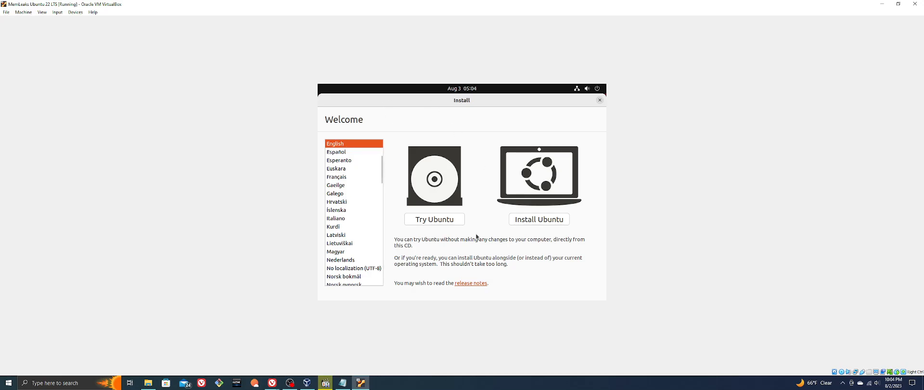
{"action": "left_click", "coordinate": [535, 221]}
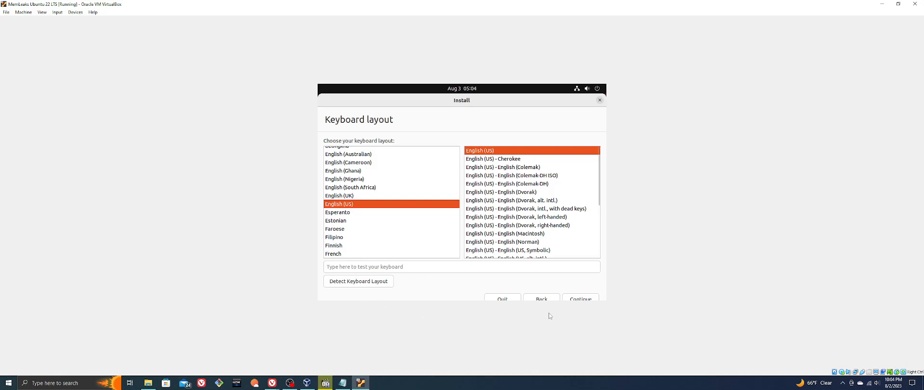
{"action": "left_click", "coordinate": [577, 299]}
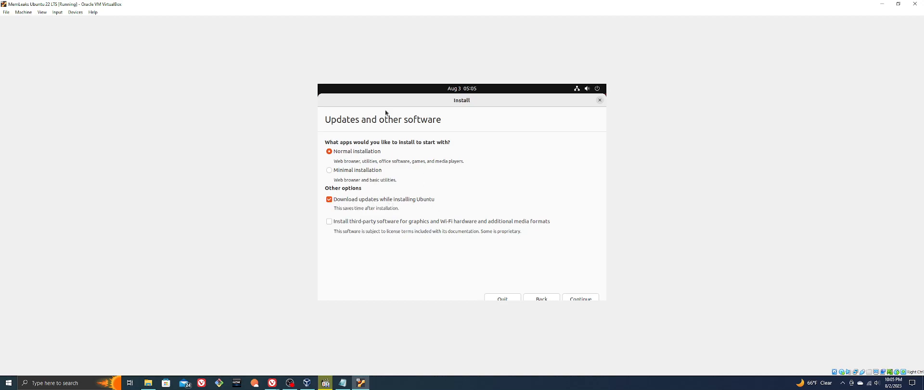
Include third-party software in the normal installation, and start installing Ubuntu with the disk erased, approving the disk changes
{"action": "left_click", "coordinate": [384, 222]}
{"action": "left_click", "coordinate": [579, 299]}
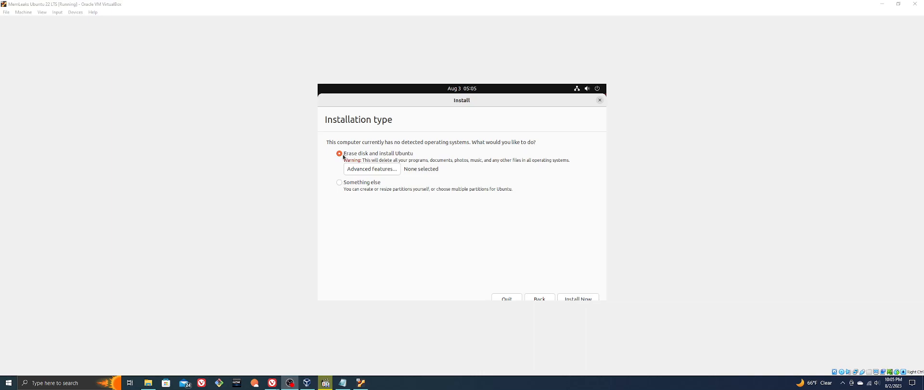
{"action": "left_click", "coordinate": [419, 157]}
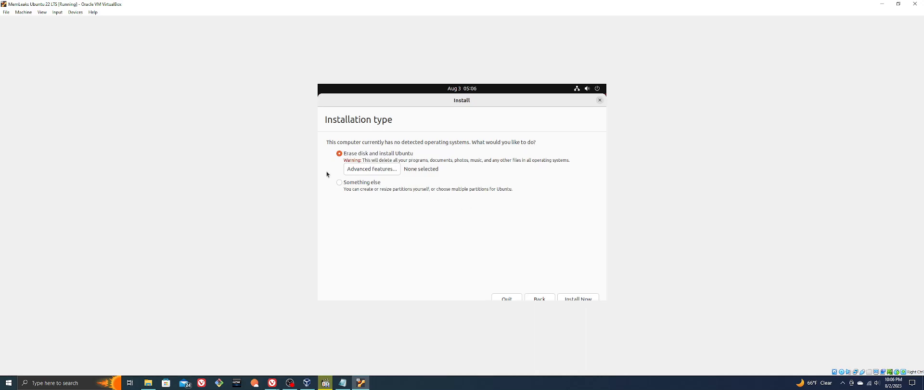
{"action": "left_click", "coordinate": [579, 299]}
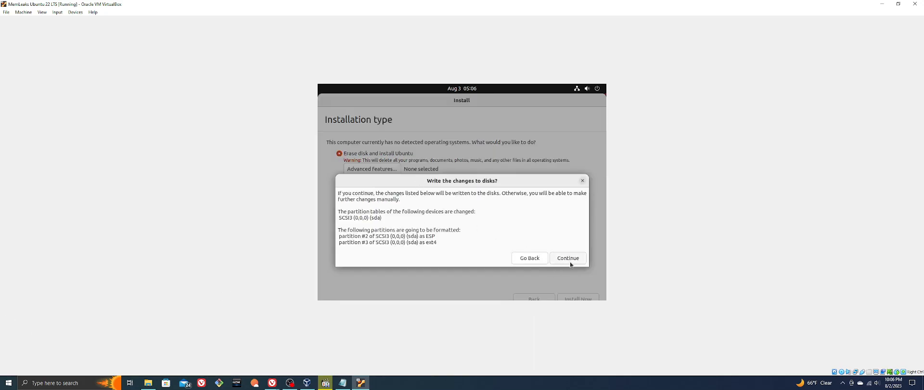
{"action": "left_click", "coordinate": [570, 263]}
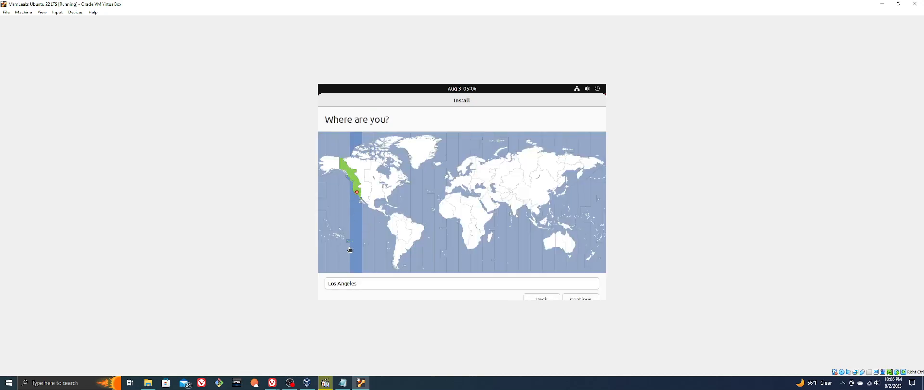
Accept Los Angeles as the location and enter memleaks as the name for the new account
{"action": "left_click", "coordinate": [582, 298]}
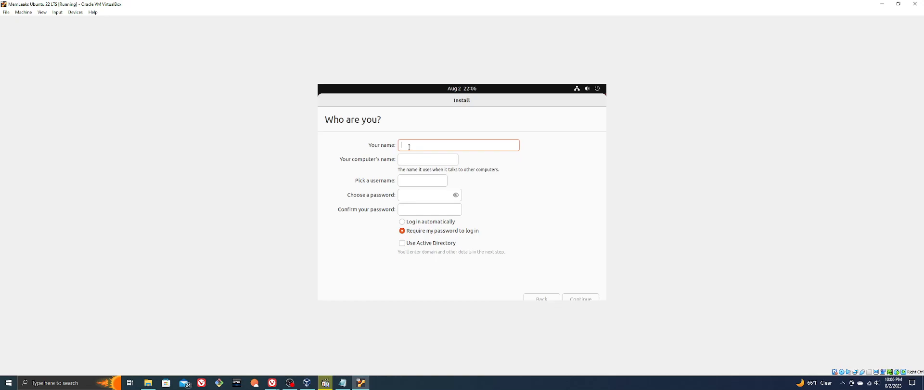
{"action": "type", "text": "memleaks"}
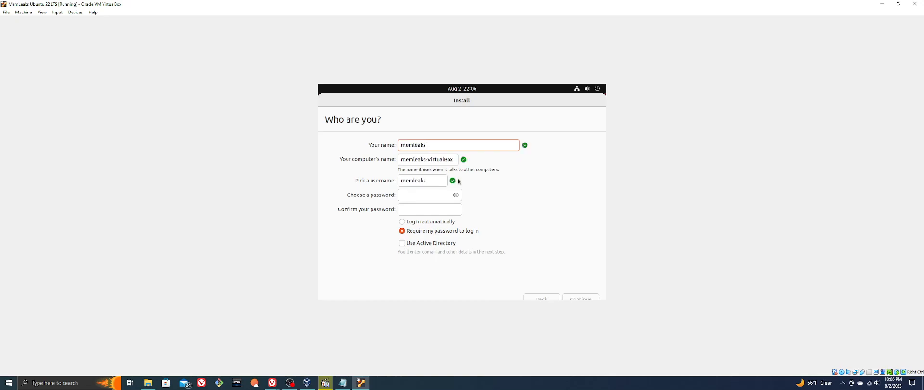
Enter and confirm the account password, keep it required for login, and submit the account details
{"action": "left_click", "coordinate": [412, 194]}
{"action": "type", "text": "memleaks"}
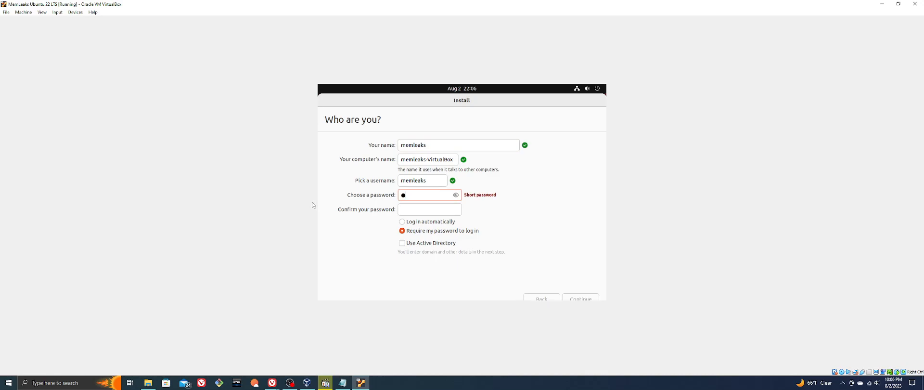
{"action": "key", "text": "Tab"}
{"action": "type", "text": "memleaks"}
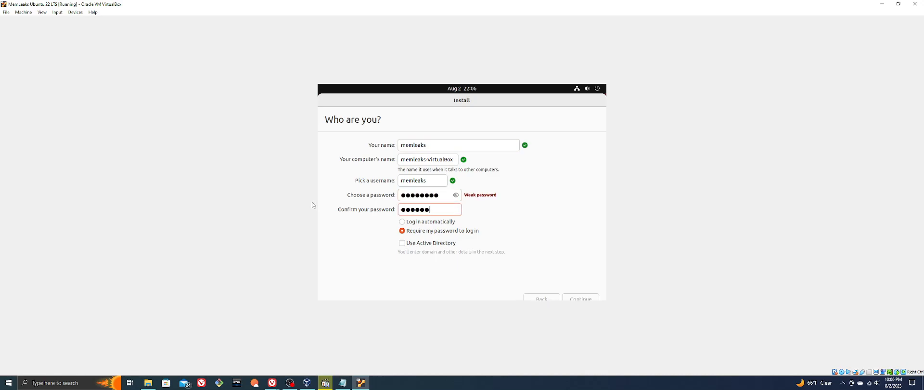
{"action": "key", "text": "Tab"}
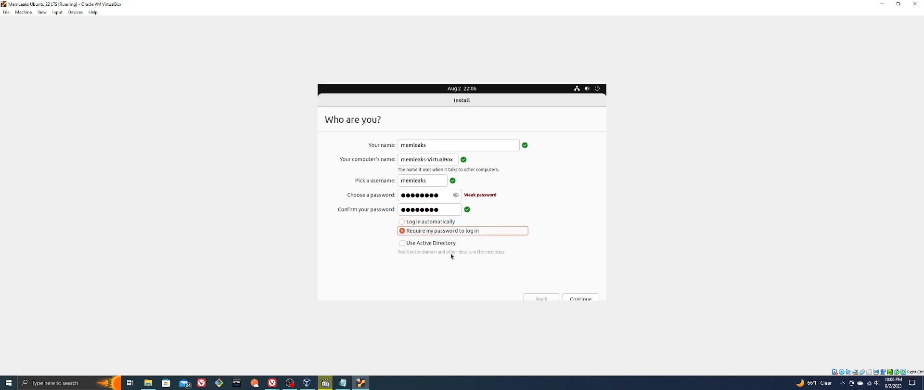
{"action": "left_click", "coordinate": [582, 298]}
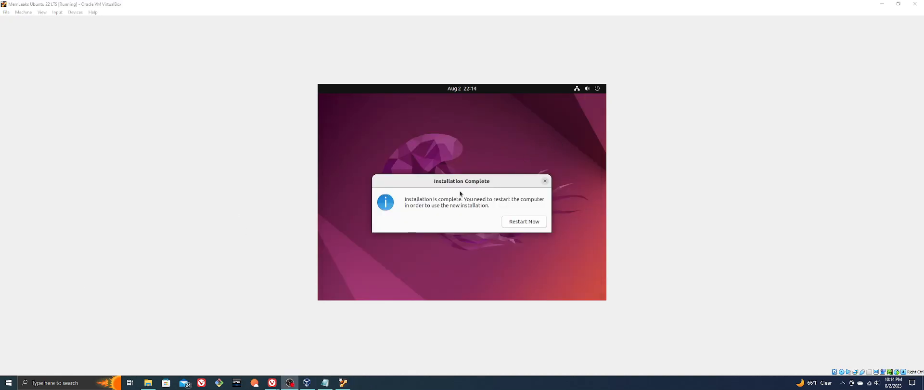
Restart the virtual machine from the Installation Complete dialog to use the new installation
{"action": "left_click", "coordinate": [469, 181]}
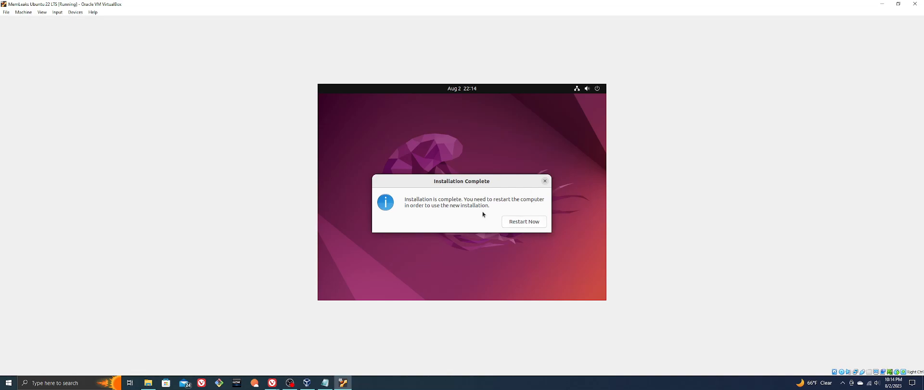
{"action": "left_click", "coordinate": [524, 223]}
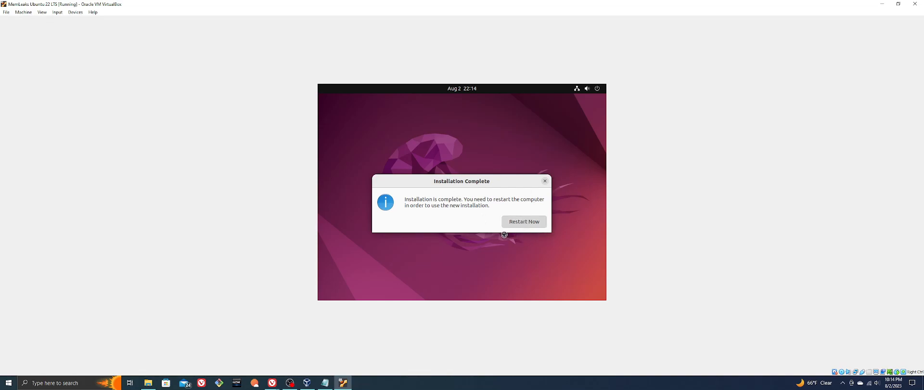